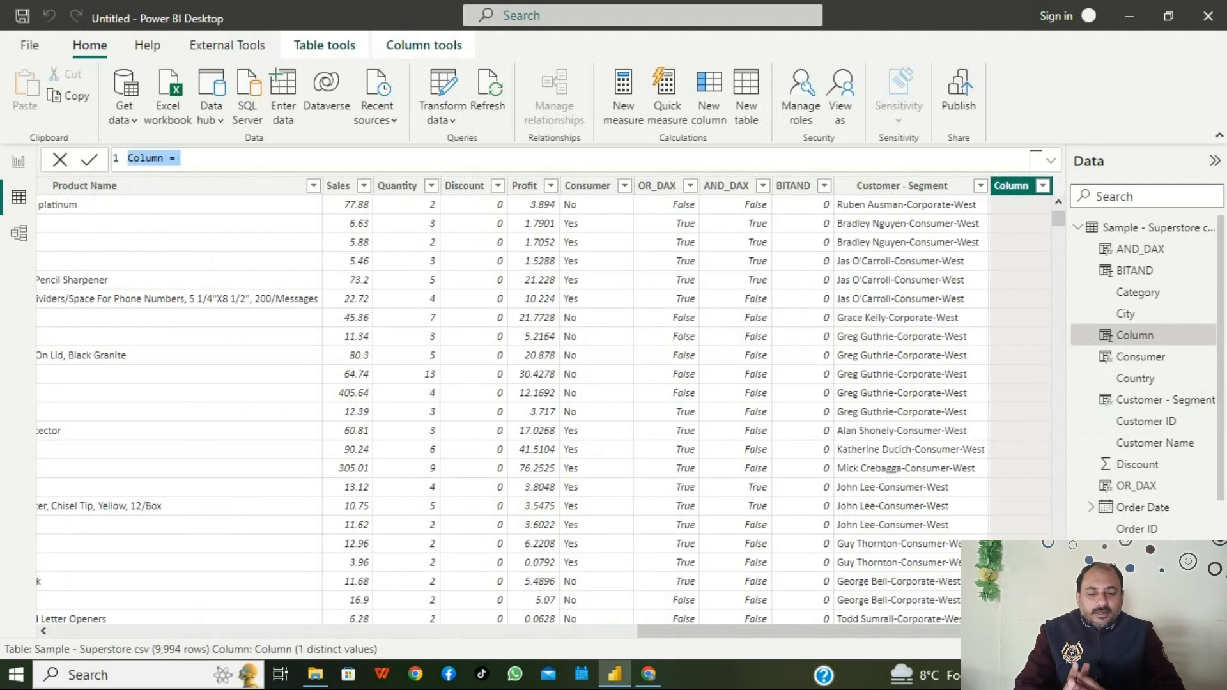
- Name the new calculated column Customer Initial at the start of its DAX formula
{"action": "left_click_drag", "start_coordinate": [799, 632], "coordinate": [379, 631]}
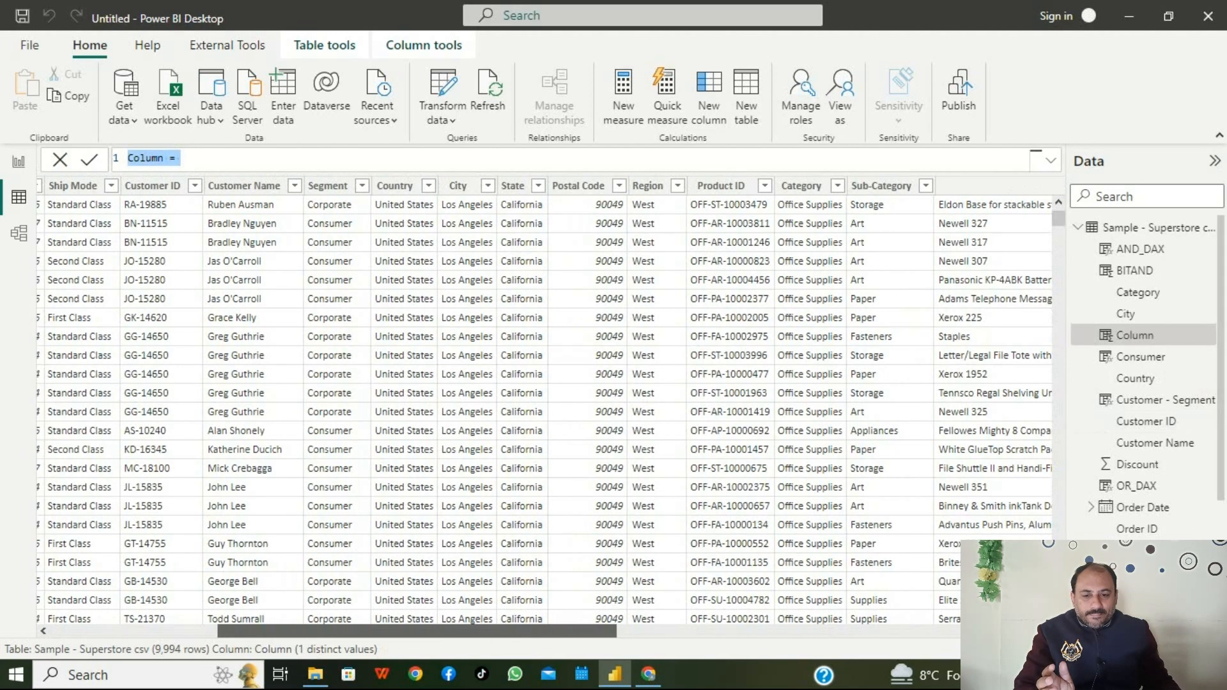
{"action": "left_click_drag", "start_coordinate": [379, 631], "coordinate": [377, 632]}
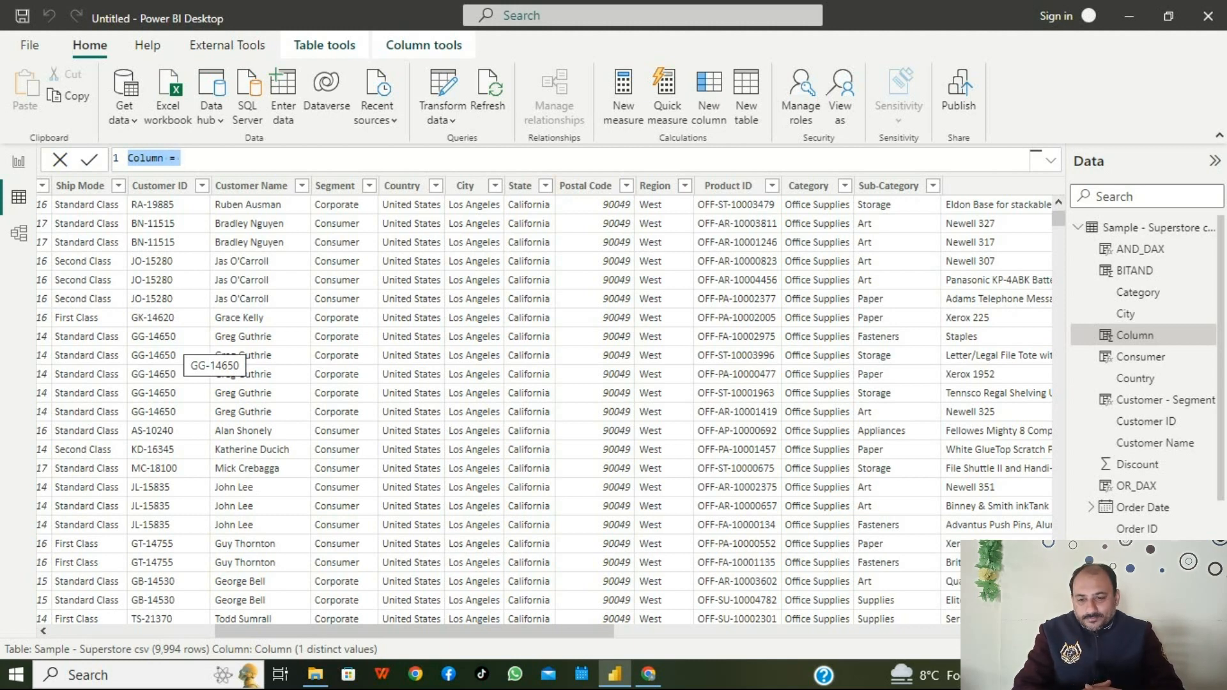
{"action": "type", "text": "C"}
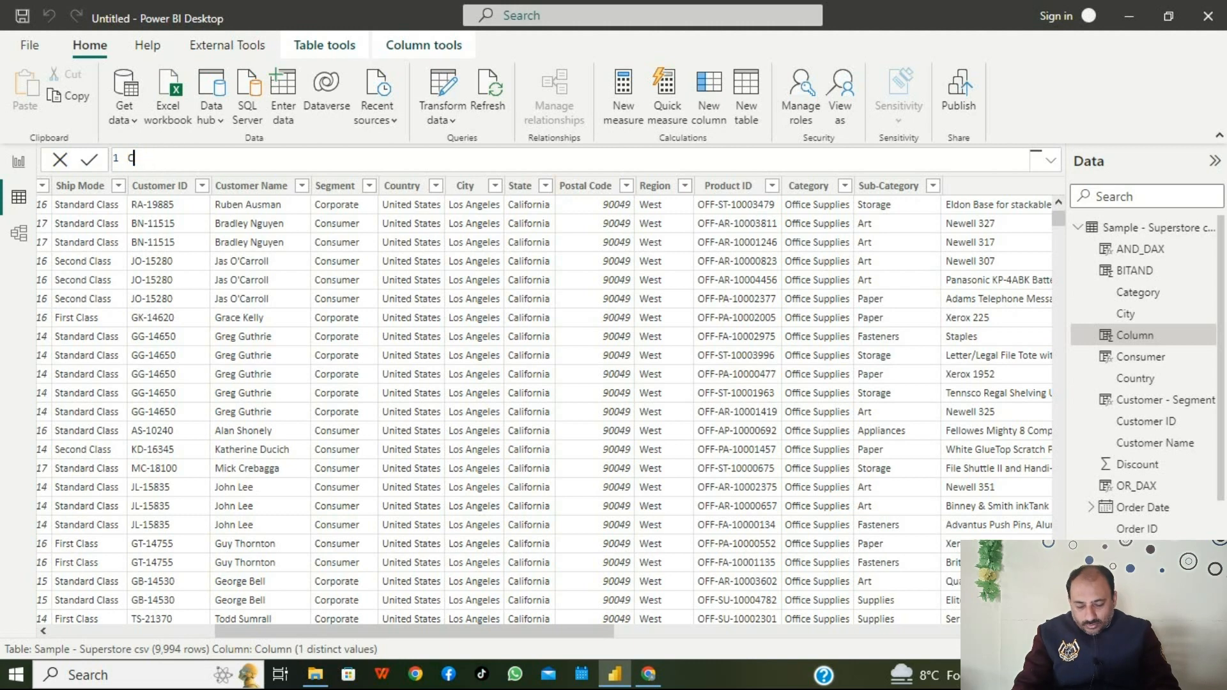
{"action": "type", "text": "usto"}
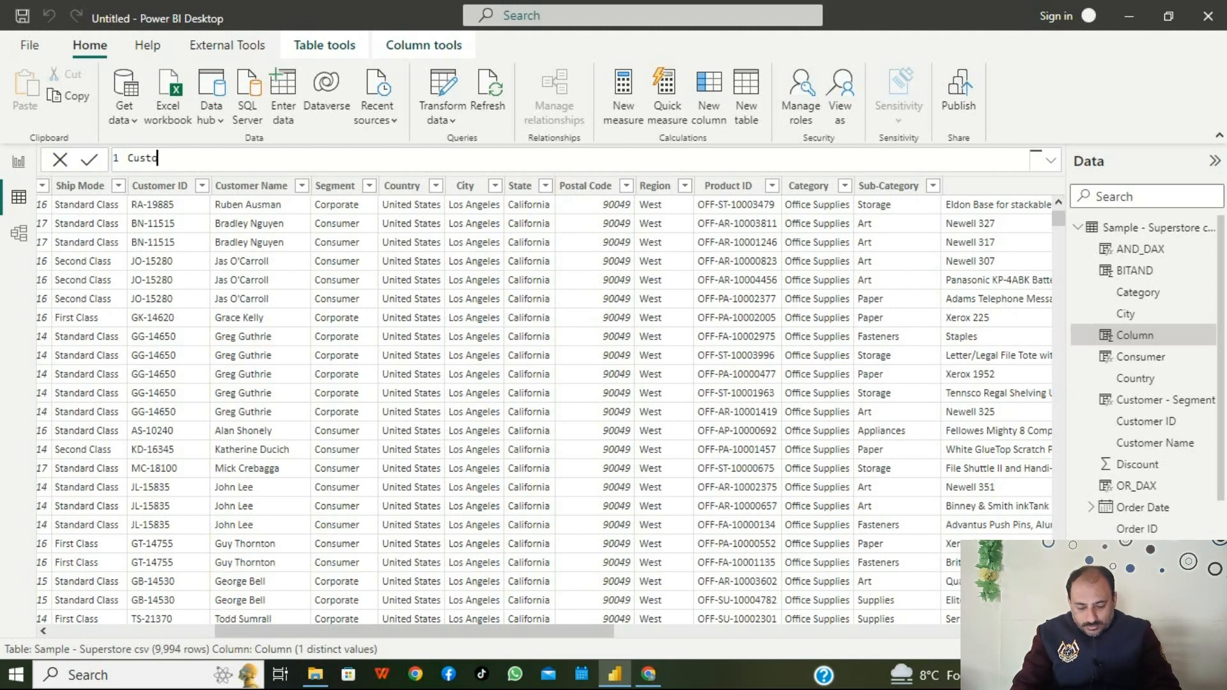
{"action": "type", "text": "mer"}
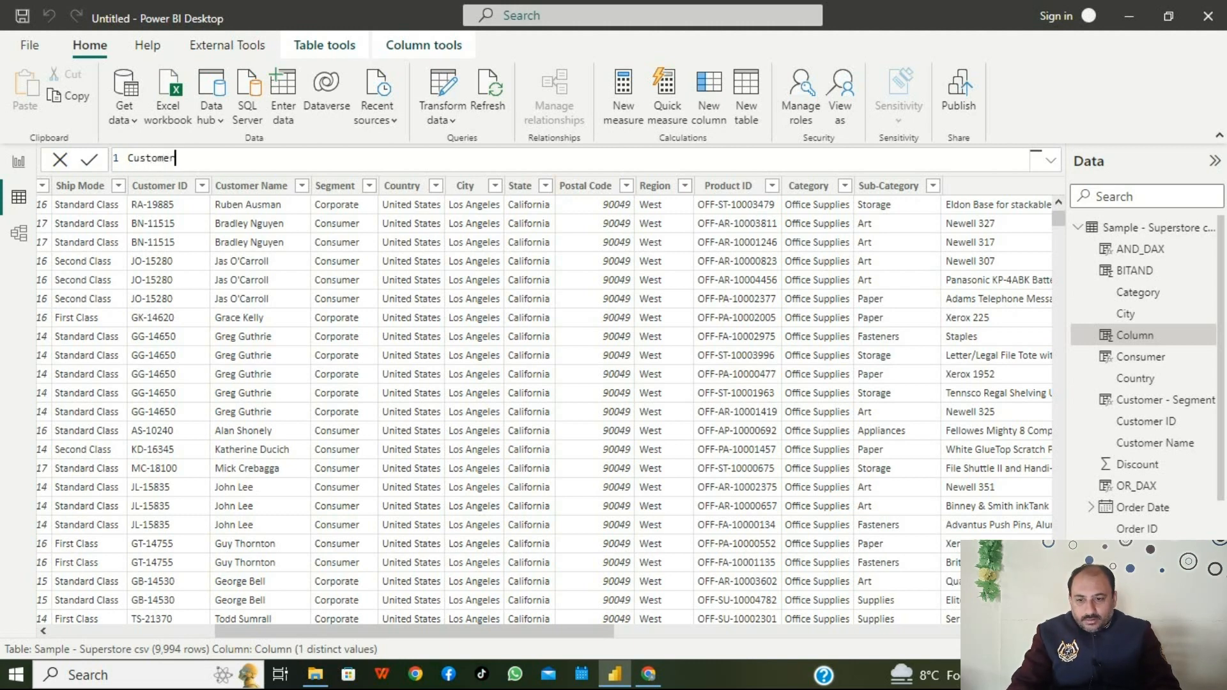
{"action": "type", "text": " Initial "}
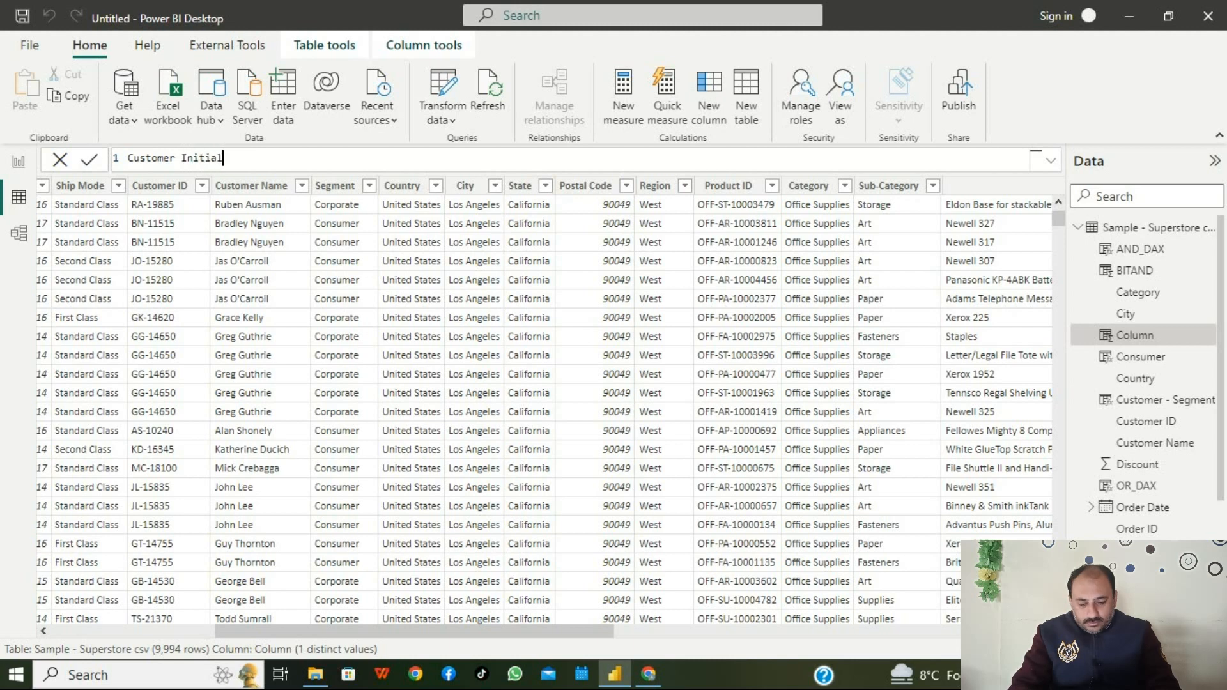
{"action": "type", "text": "="}
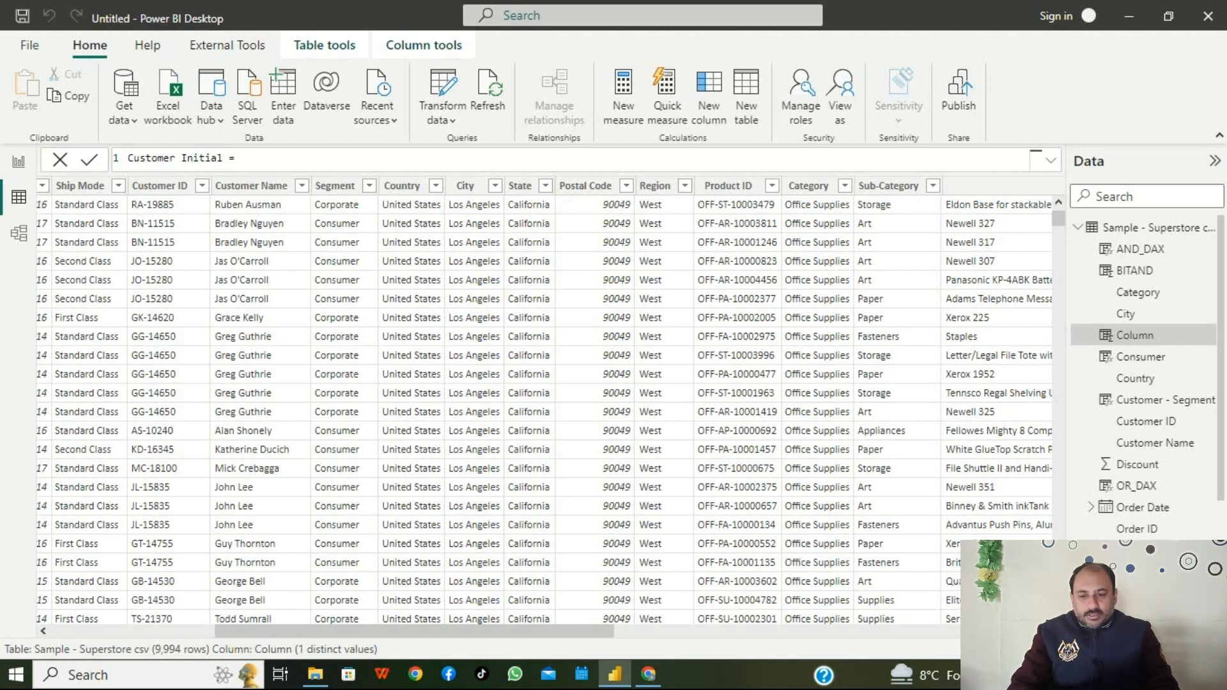
- Define Customer Initial as LEFT([Customer ID],2) to extract the first two characters of the customer ID, and commit the formula
{"action": "type", "text": " LE"}
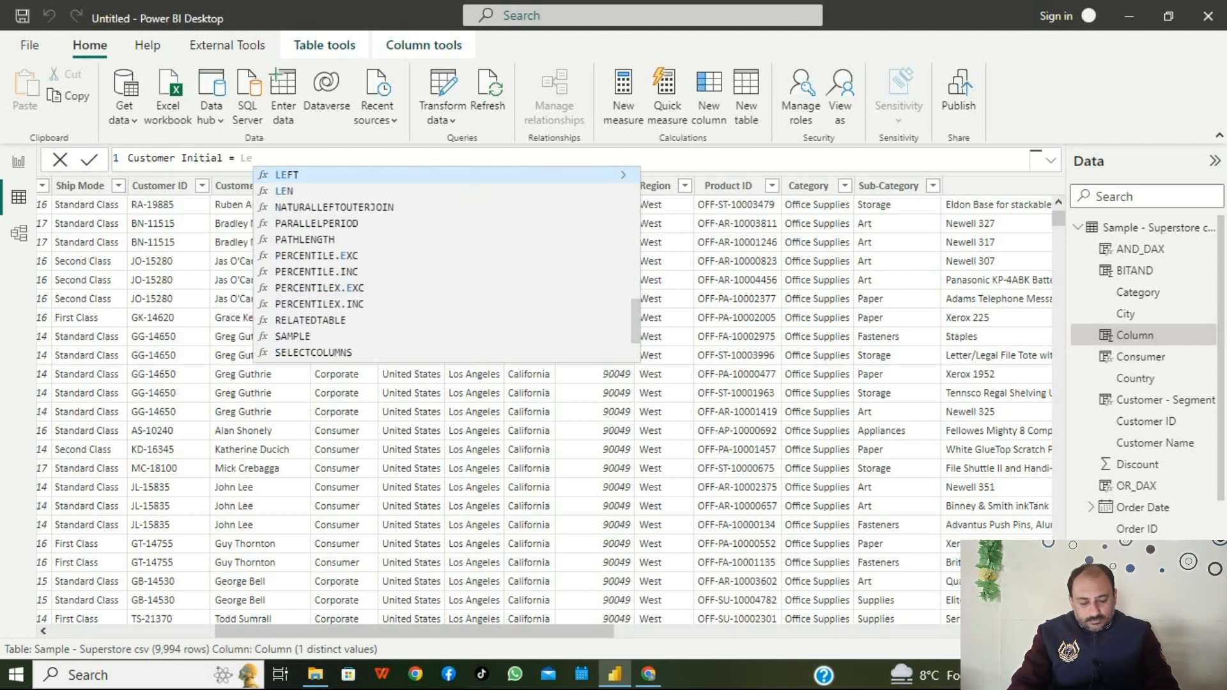
{"action": "key", "text": "Tab"}
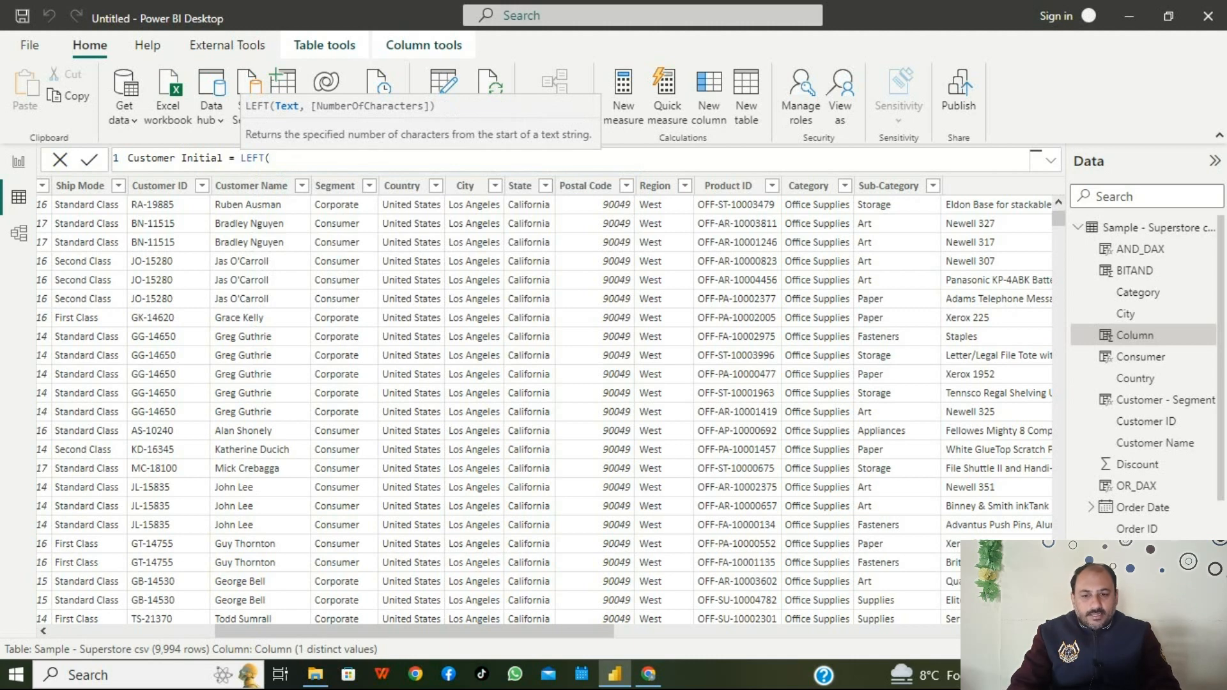
{"action": "type", "text": "[cus"}
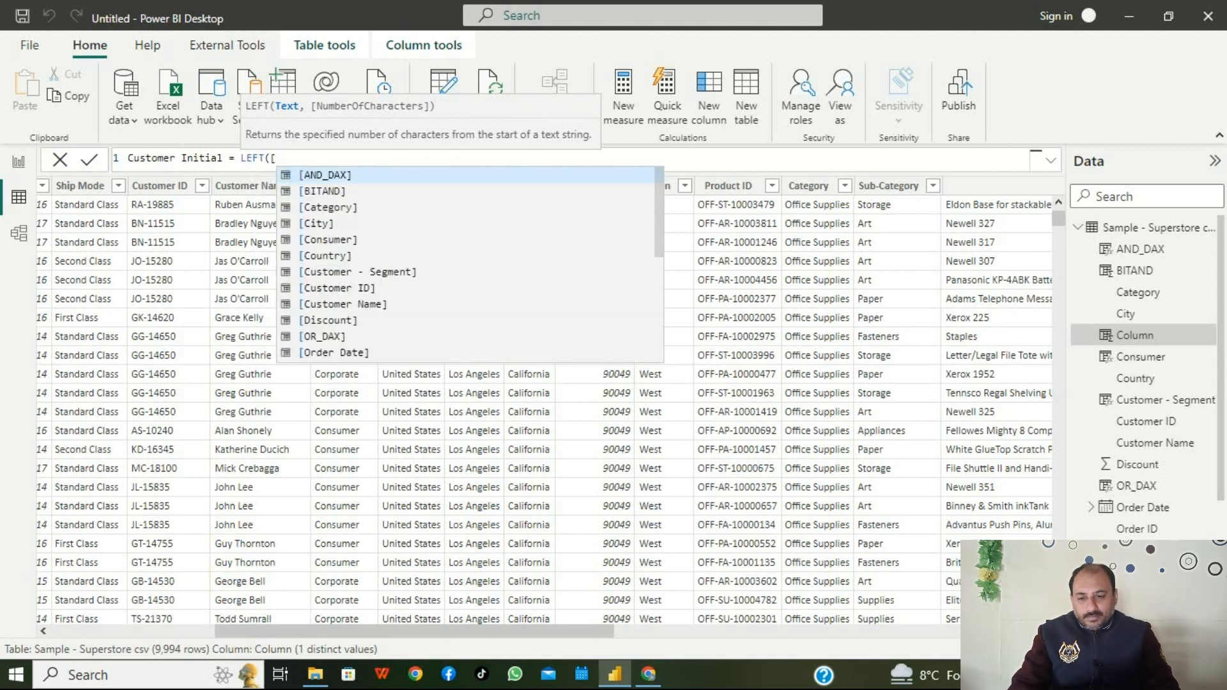
{"action": "key", "text": "Down"}
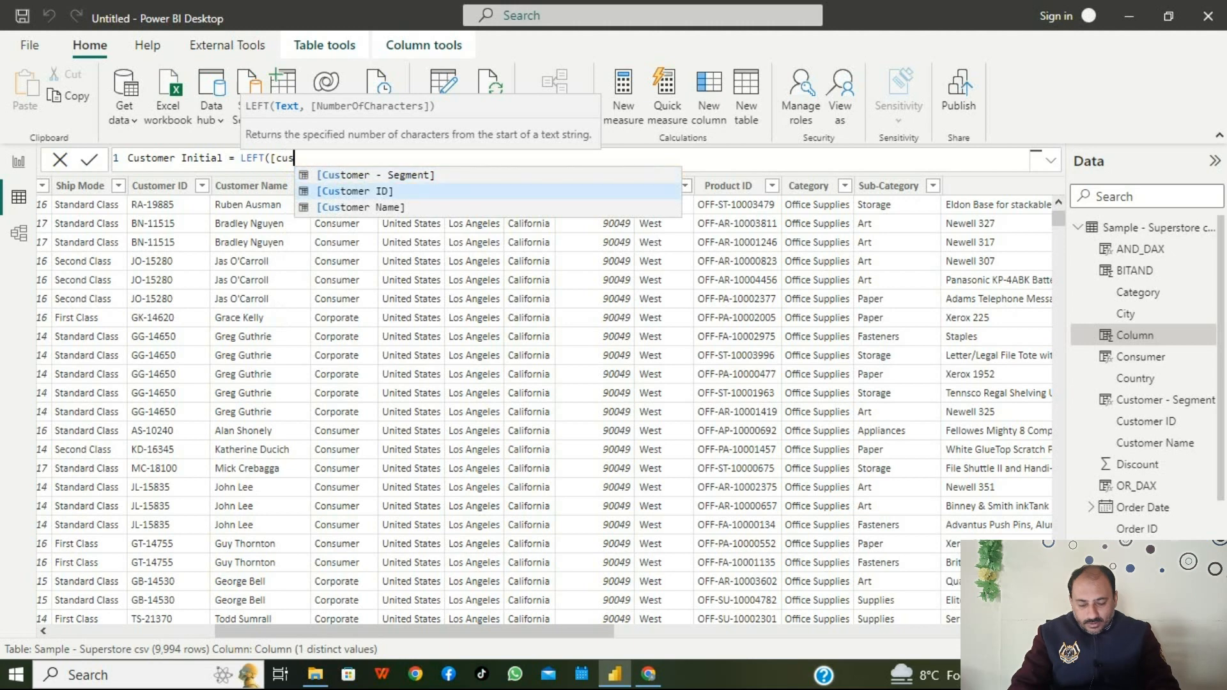
{"action": "key", "text": "Tab"}
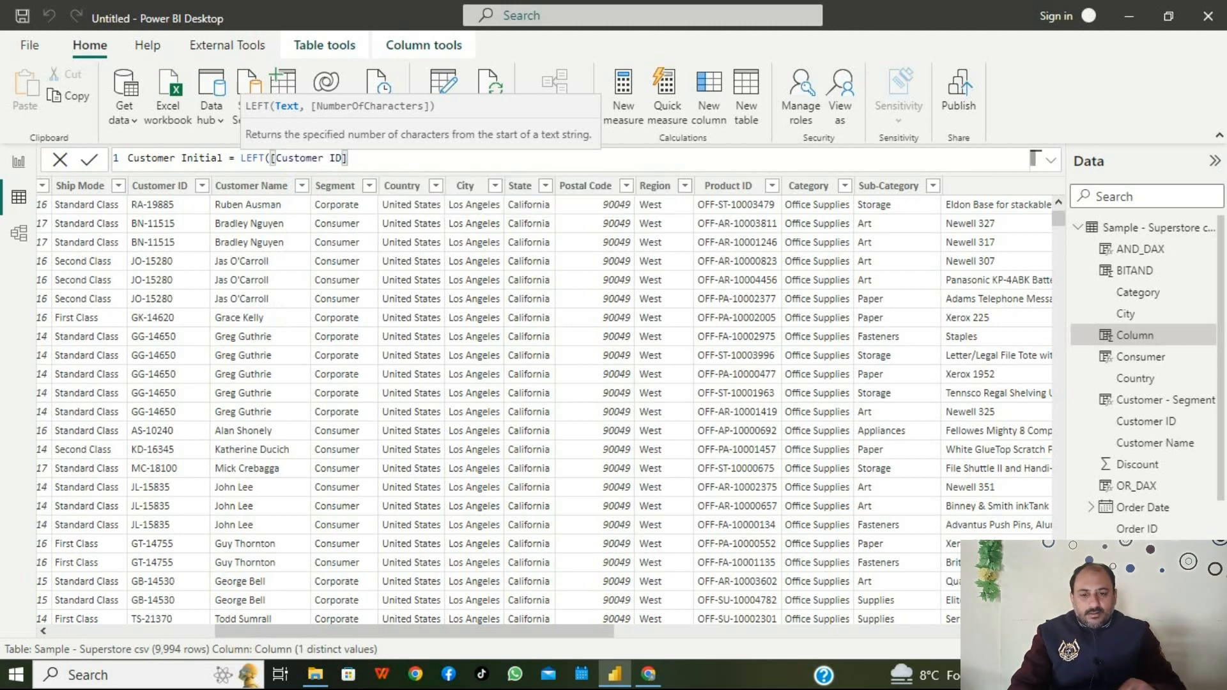
{"action": "type", "text": ","}
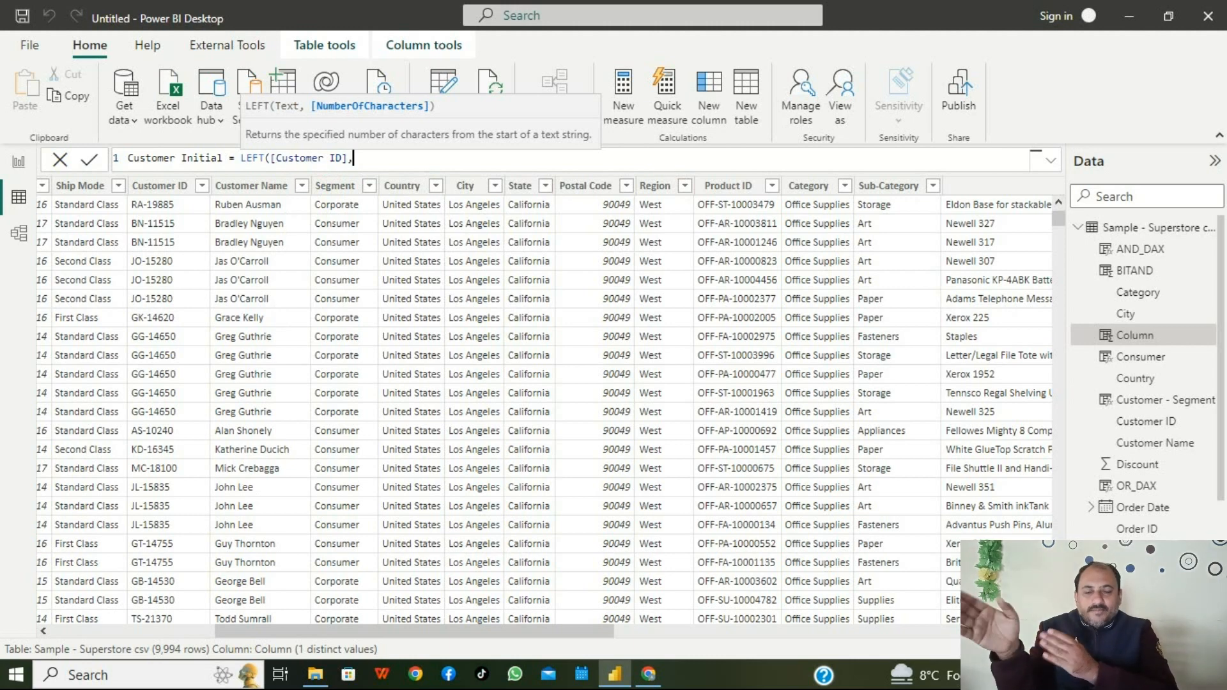
{"action": "type", "text": "2)"}
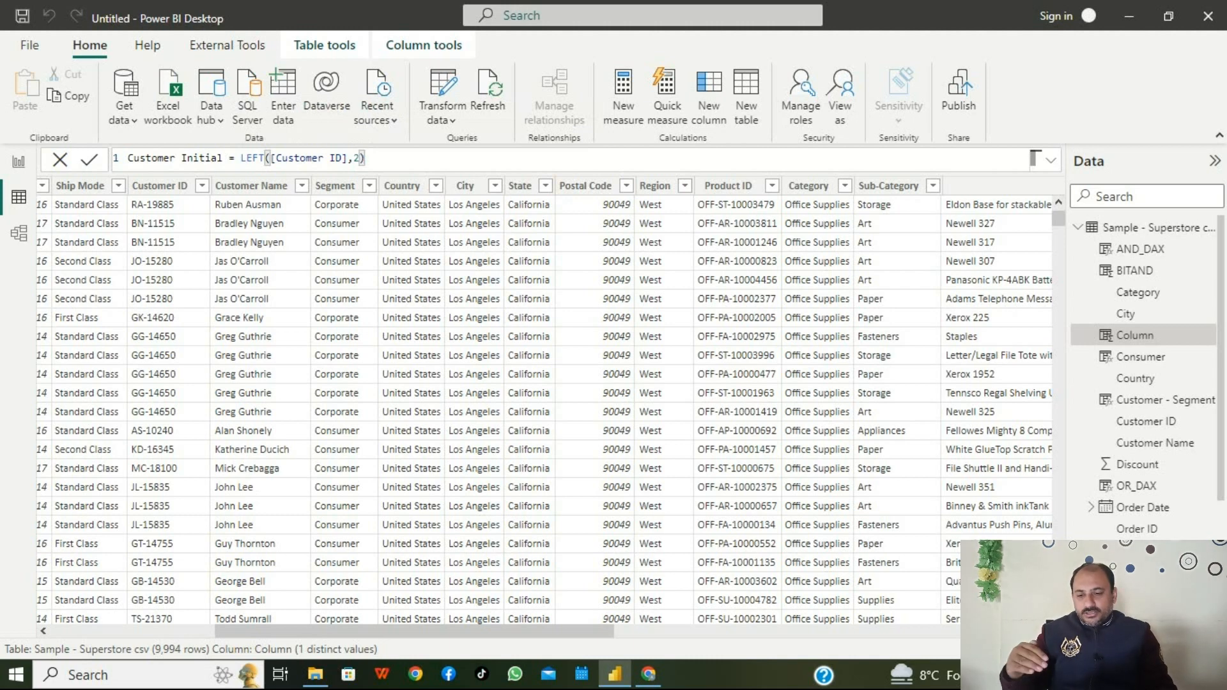
{"action": "key", "text": "Return"}
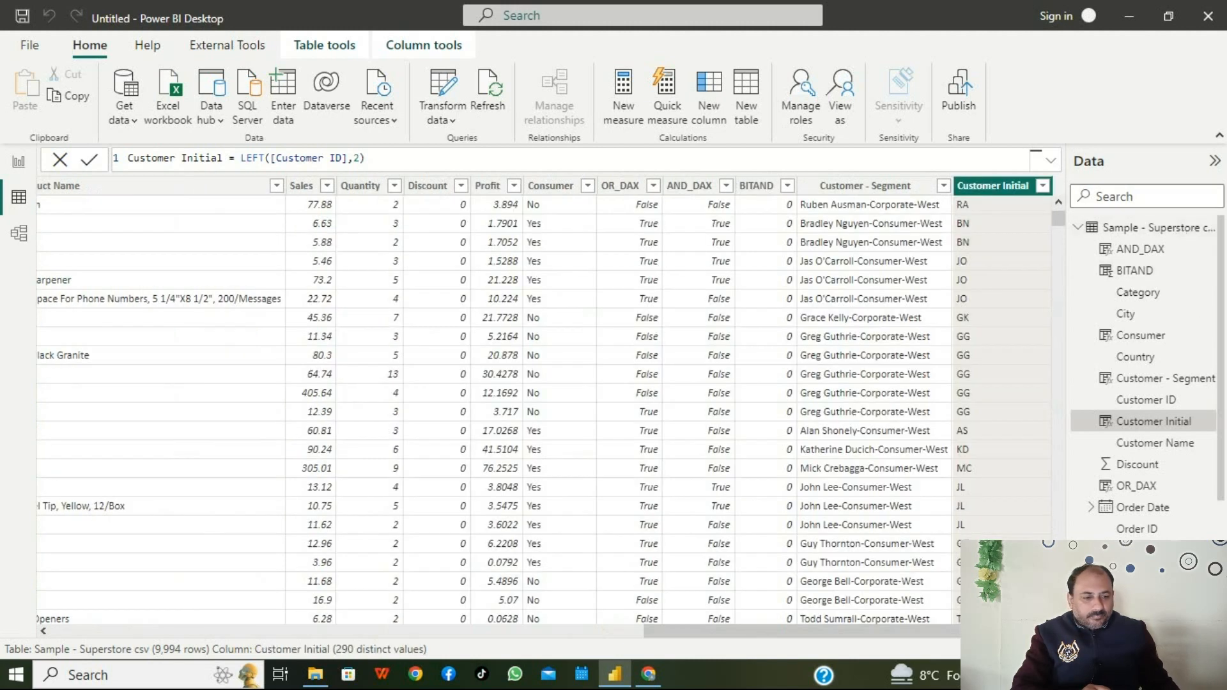
- Examine the list of distinct values in the Customer Initial column without applying a filter
{"action": "left_click", "coordinate": [1043, 185]}
{"action": "scroll", "coordinate": [1096, 409], "scroll_direction": "down", "scroll_amount": 20}
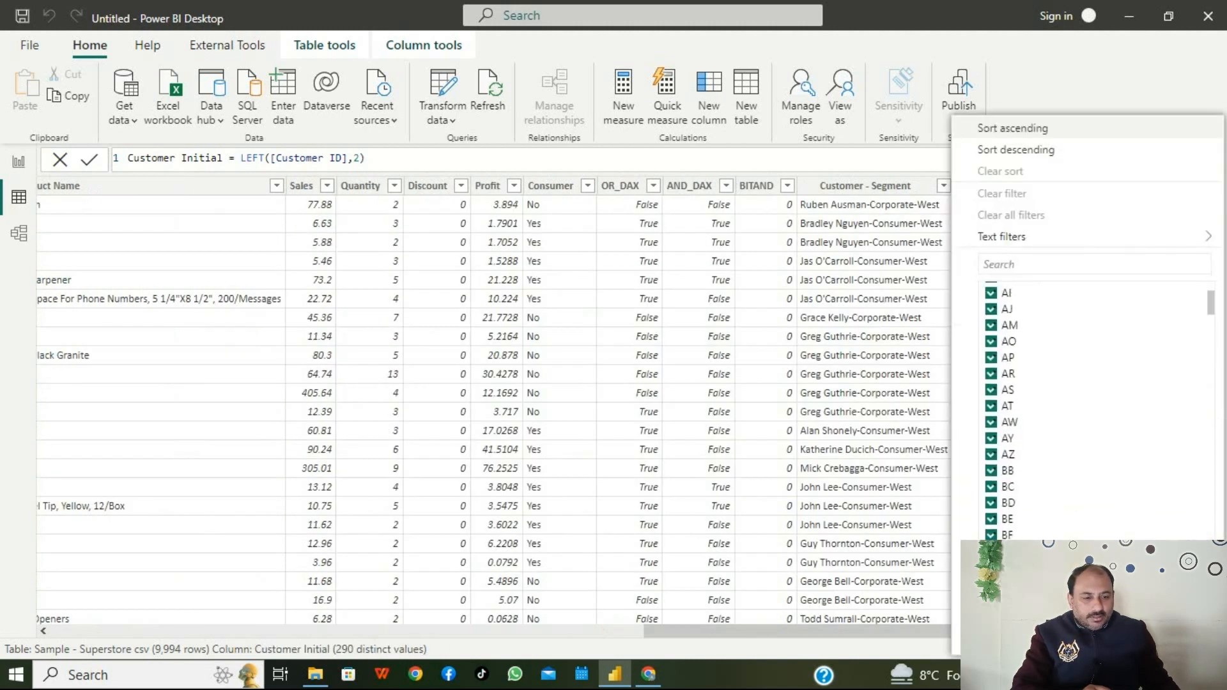
{"action": "scroll", "coordinate": [1096, 409], "scroll_direction": "down", "scroll_amount": 20}
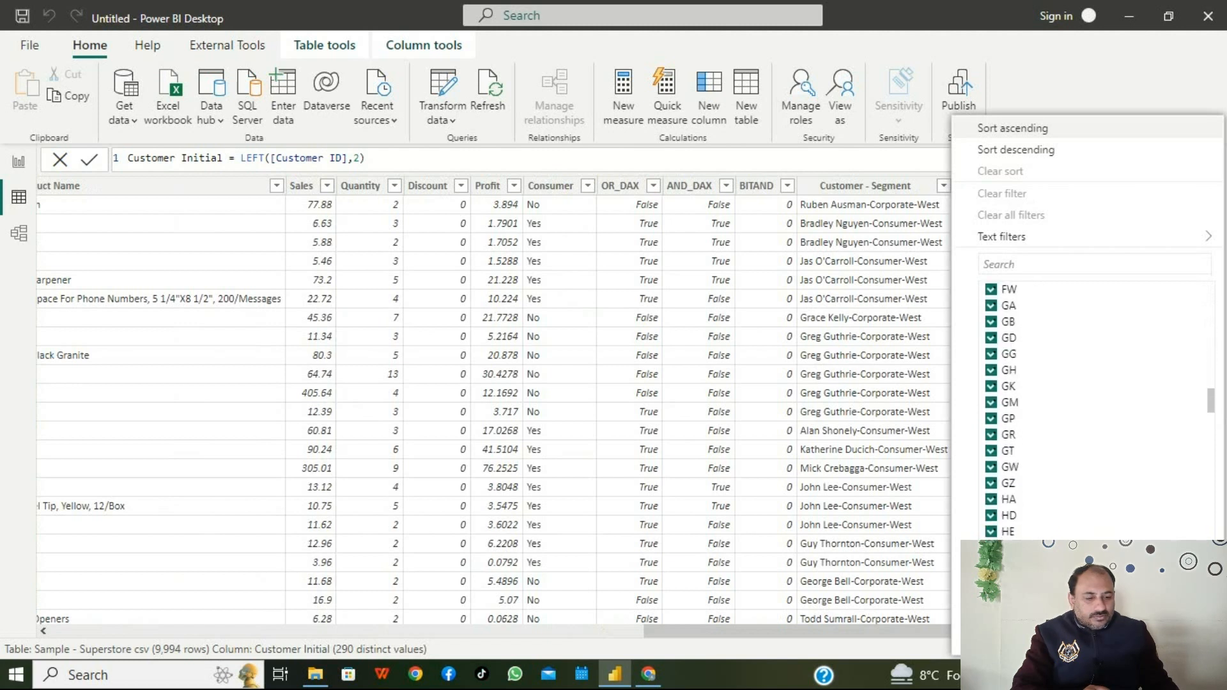
{"action": "scroll", "coordinate": [1096, 409], "scroll_direction": "down", "scroll_amount": 15}
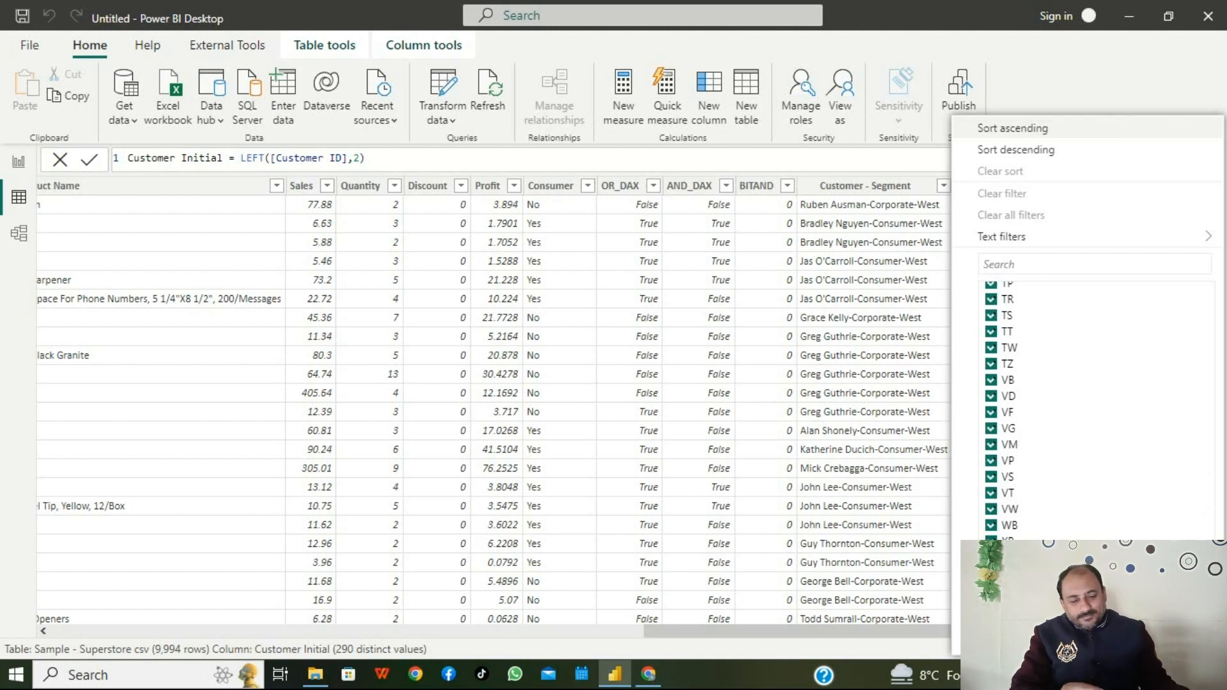
{"action": "key", "text": "Escape"}
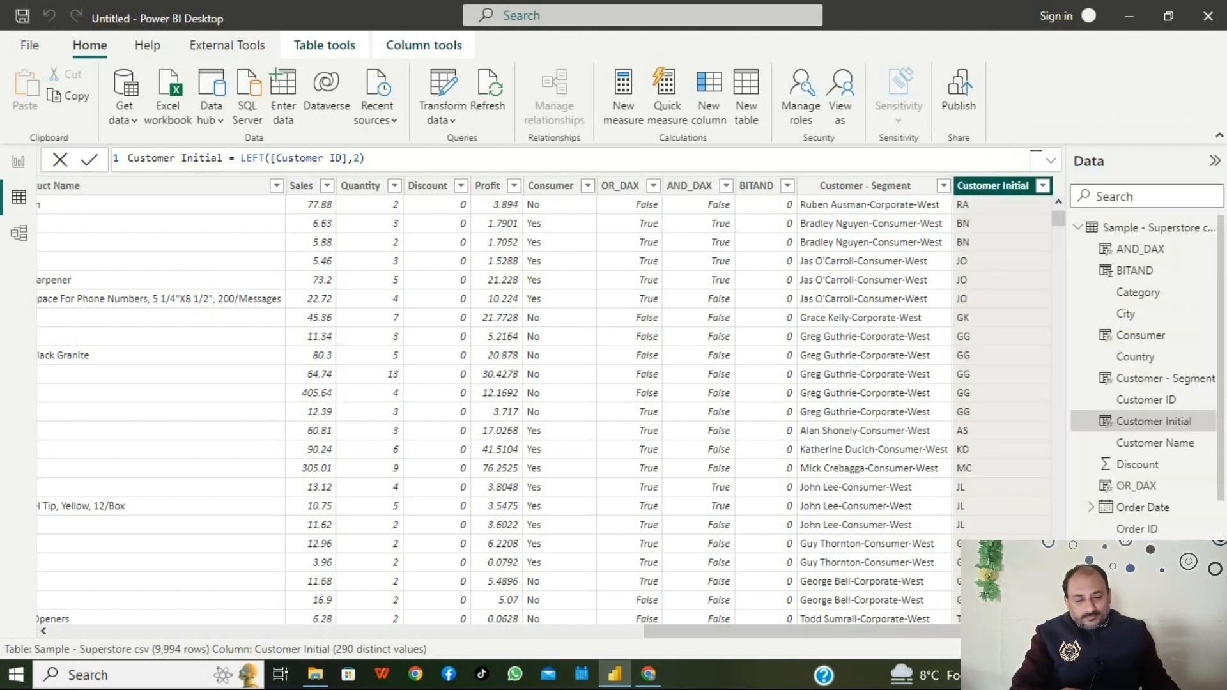
- Check the Customer ID source column and add a new calculated column to the table named CUST_NUM
{"action": "left_click_drag", "start_coordinate": [754, 632], "coordinate": [163, 631]}
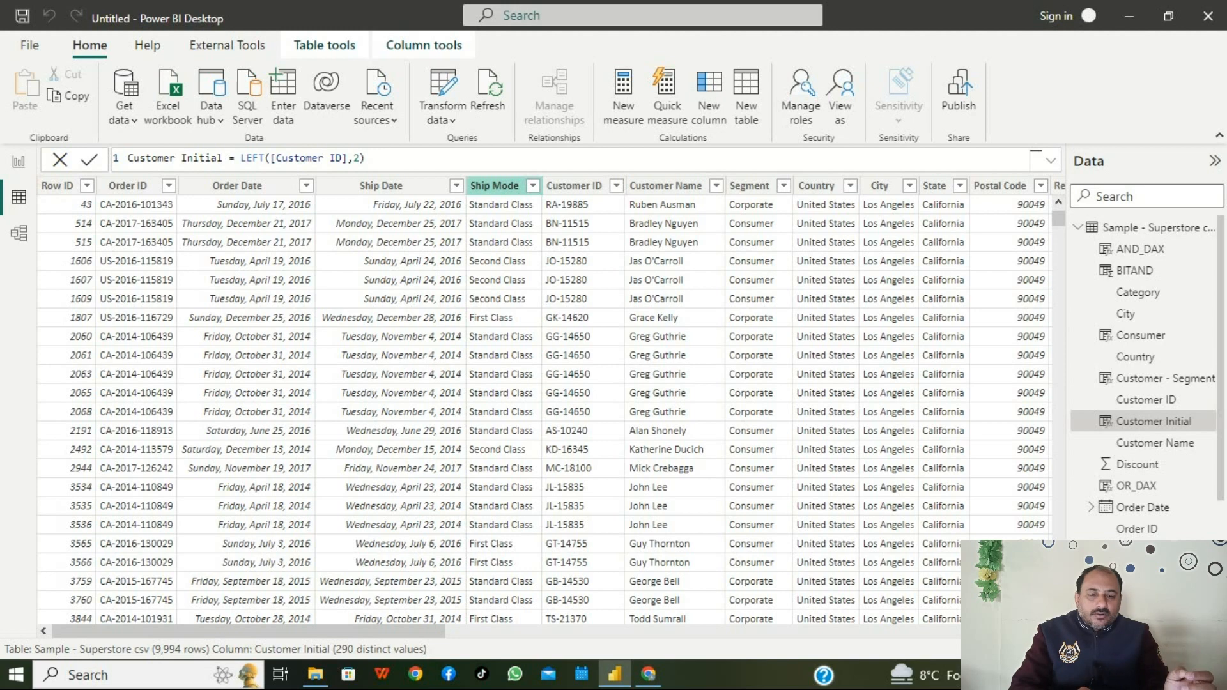
{"action": "left_click", "coordinate": [573, 186]}
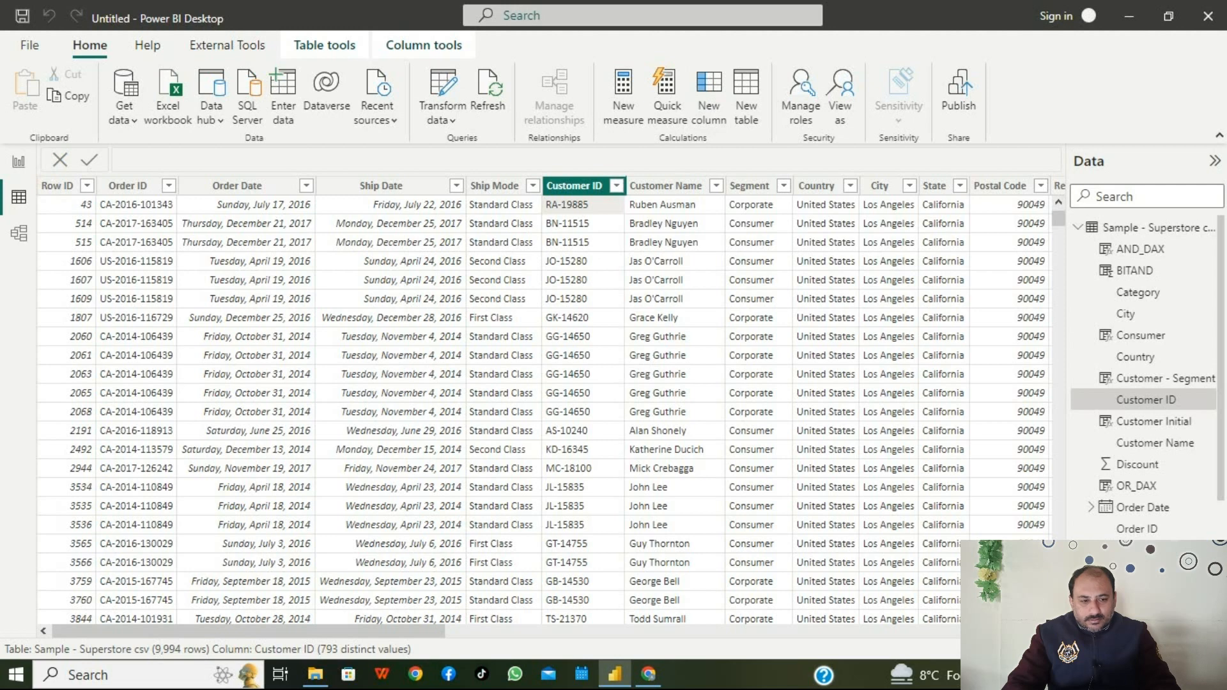
{"action": "left_click", "coordinate": [708, 95]}
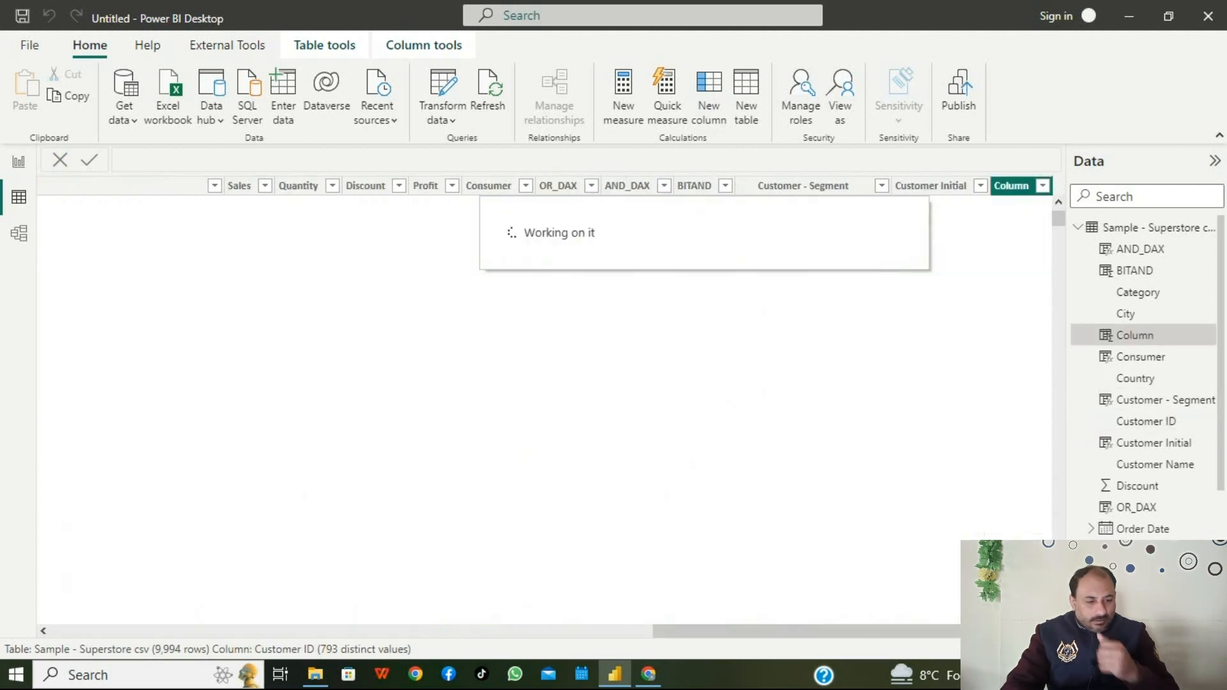
{"action": "type", "text": "CUST_NUM = "}
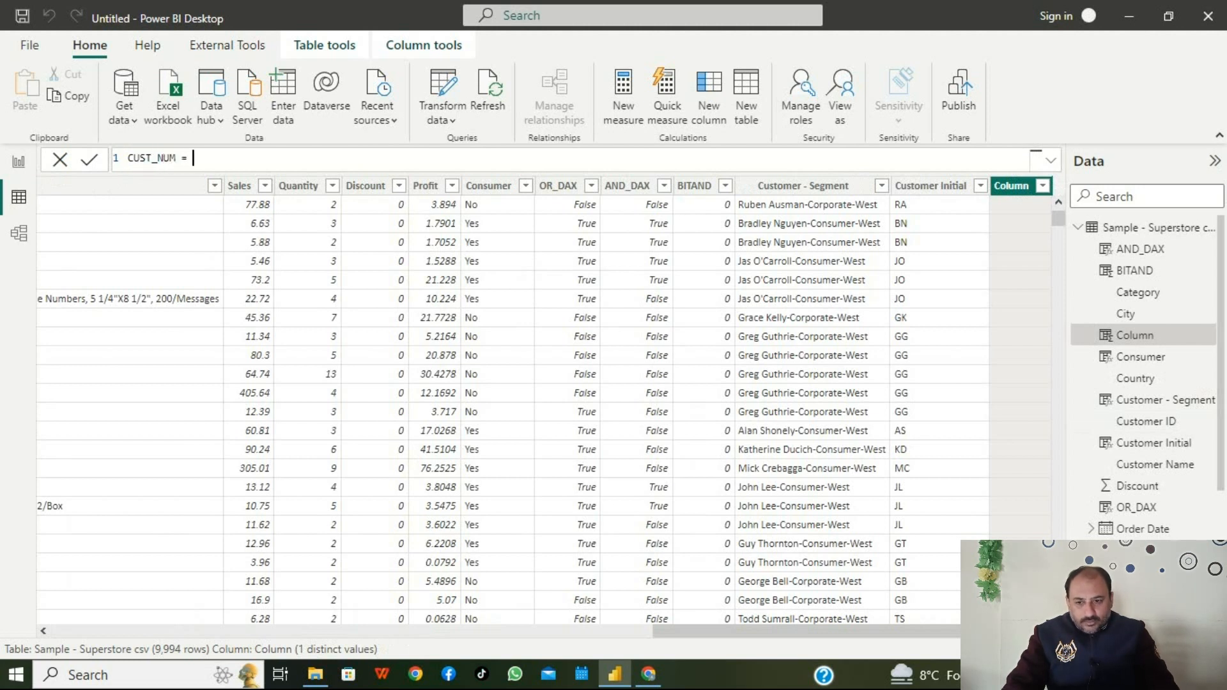
- Define CUST_NUM as RIGHT([Customer ID],5) to extract the last five characters of the customer ID, and commit the formula
{"action": "type", "text": "rig"}
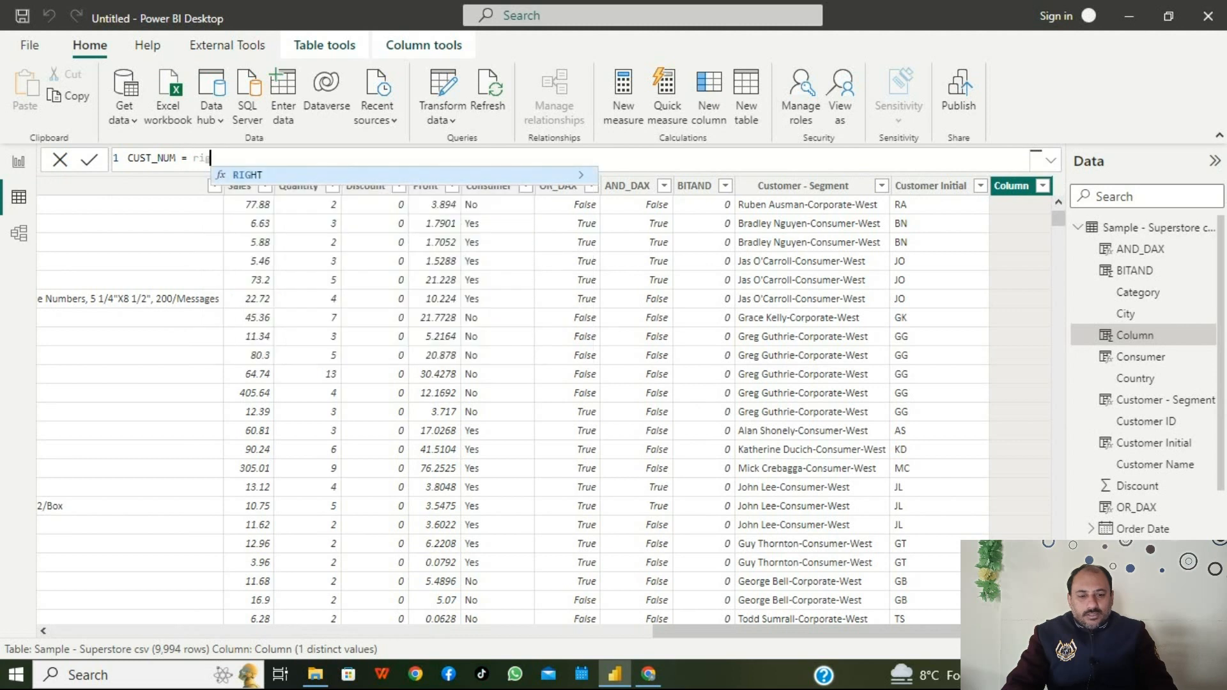
{"action": "key", "text": "Tab"}
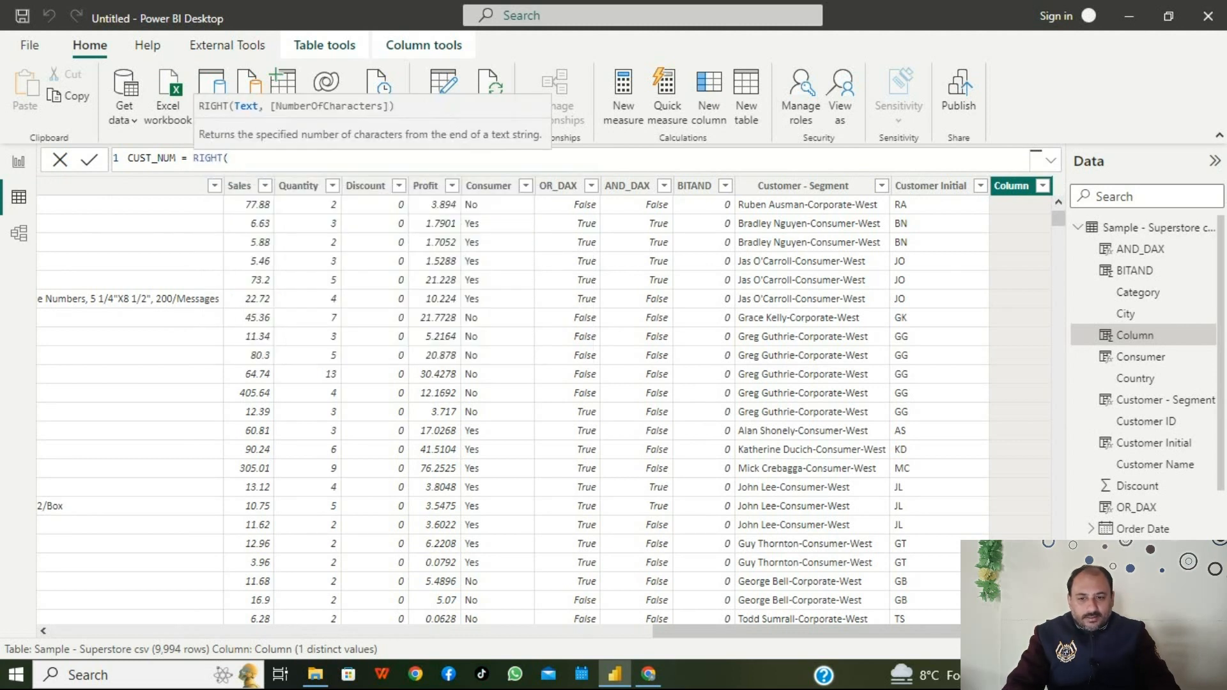
{"action": "type", "text": "[cu"}
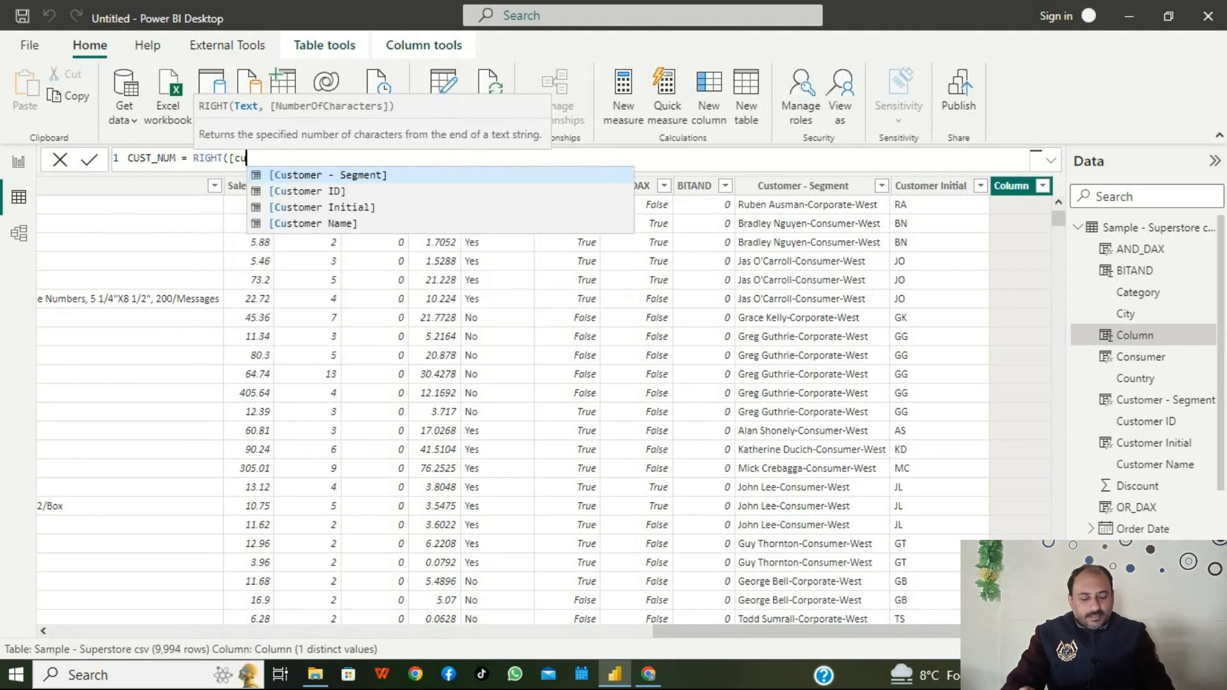
{"action": "key", "text": "Down"}
{"action": "key", "text": "Tab"}
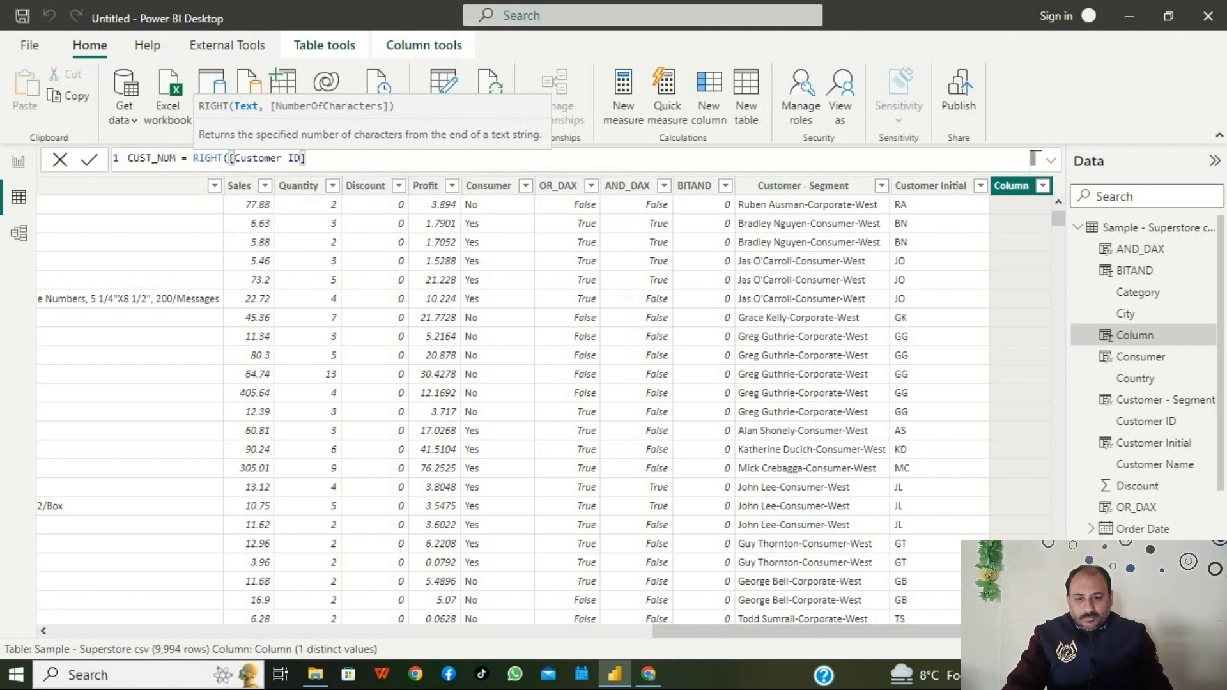
{"action": "type", "text": ",5)"}
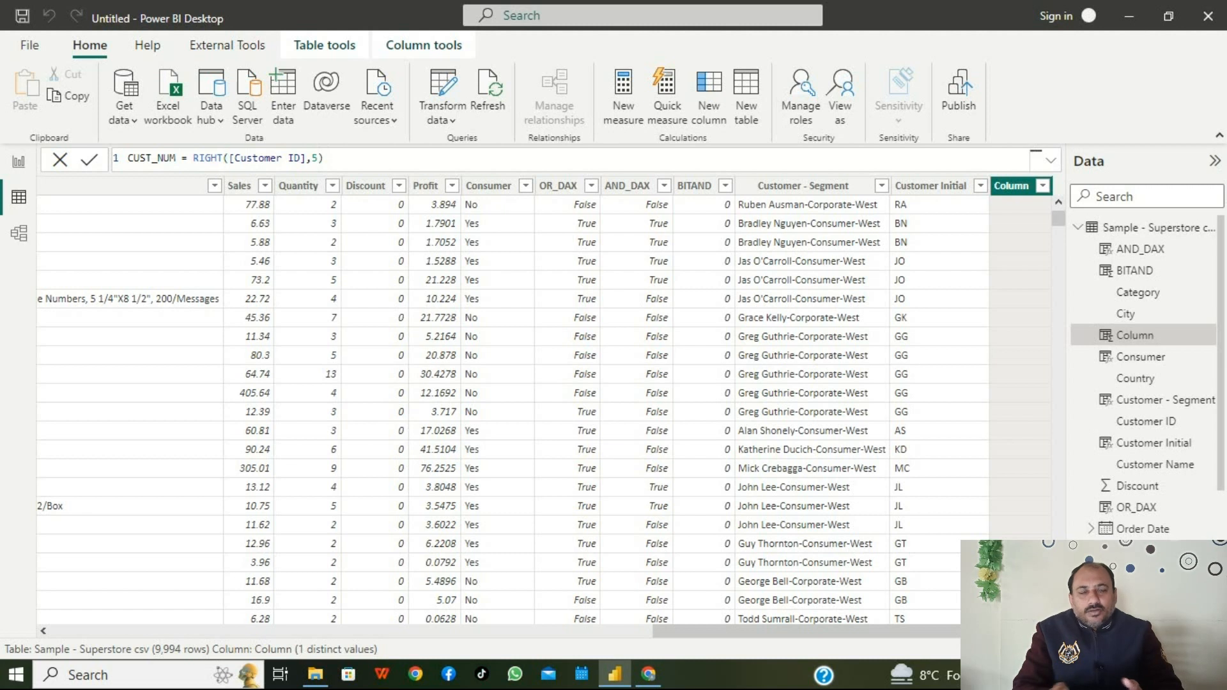
{"action": "key", "text": "Return"}
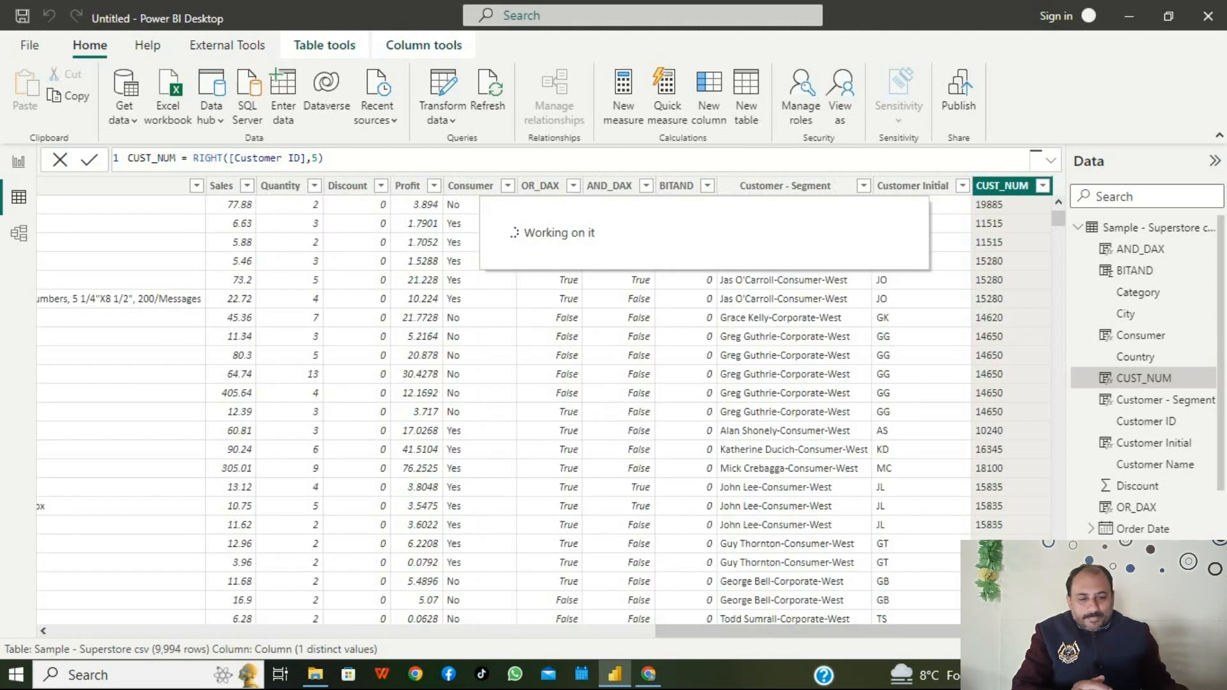
- Examine the list of distinct values in the CUST_NUM column without applying a filter
{"action": "left_click", "coordinate": [1043, 185]}
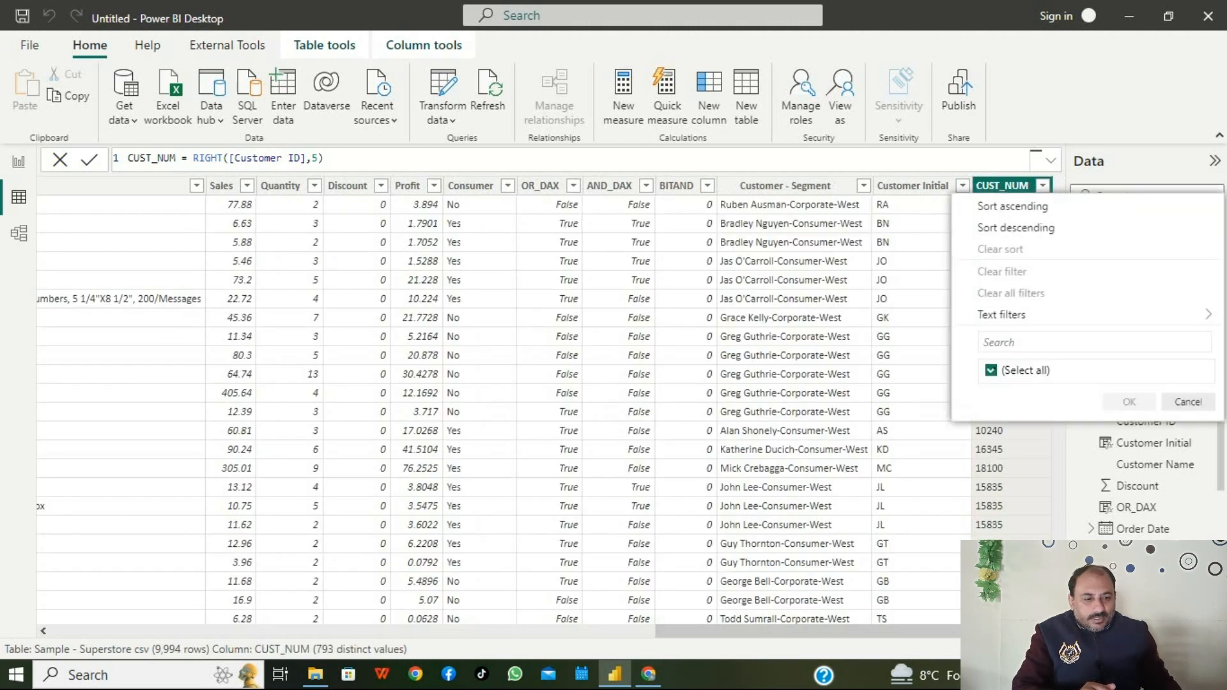
{"action": "scroll", "coordinate": [1096, 409], "scroll_direction": "down", "scroll_amount": 8}
{"action": "scroll", "coordinate": [1095, 409], "scroll_direction": "down", "scroll_amount": 10}
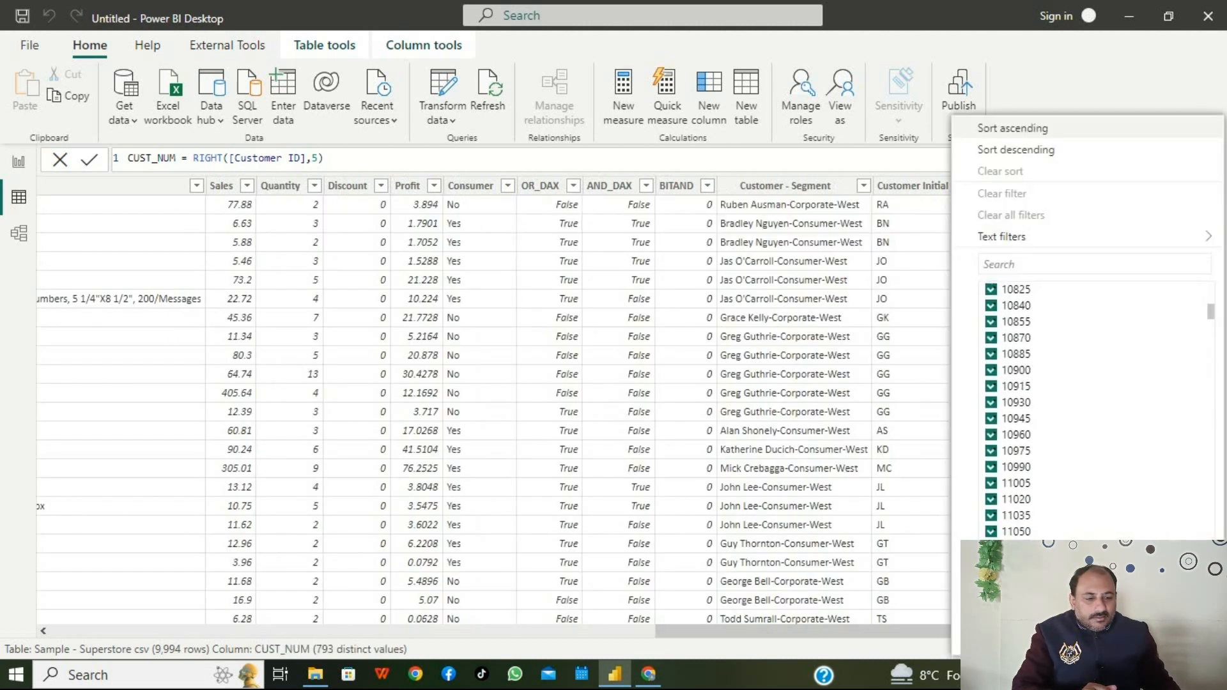
{"action": "scroll", "coordinate": [1096, 409], "scroll_direction": "down", "scroll_amount": 20}
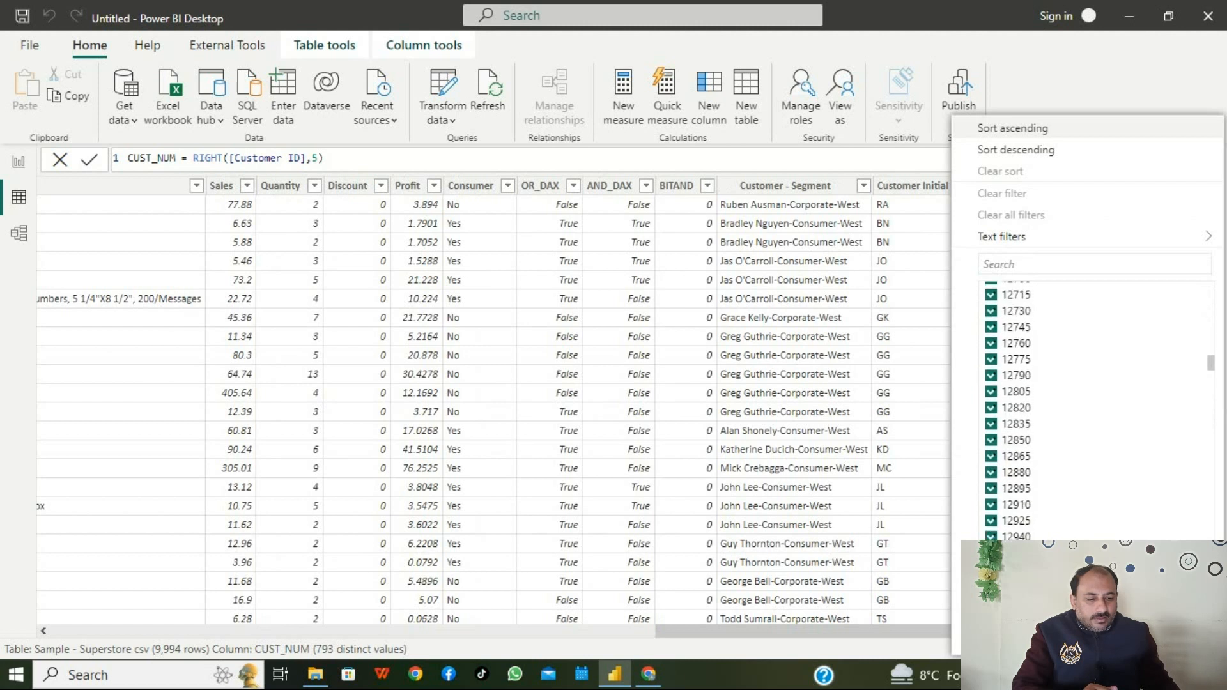
{"action": "scroll", "coordinate": [1096, 409], "scroll_direction": "down", "scroll_amount": 20}
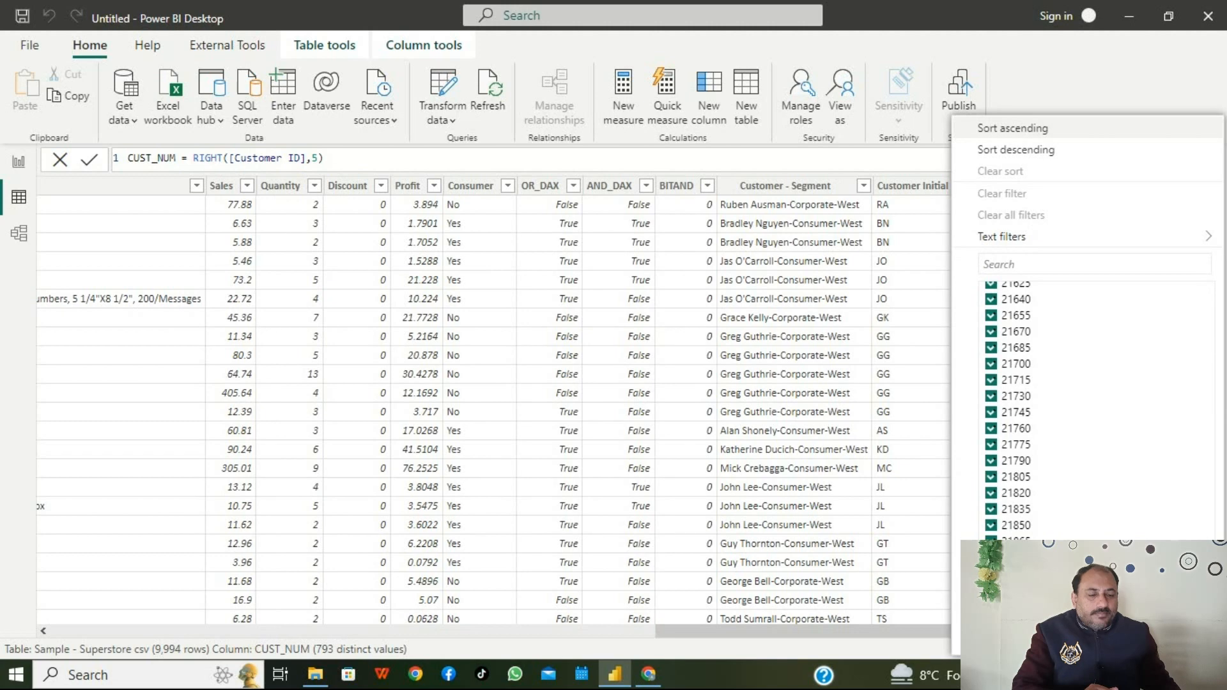
{"action": "key", "text": "Escape"}
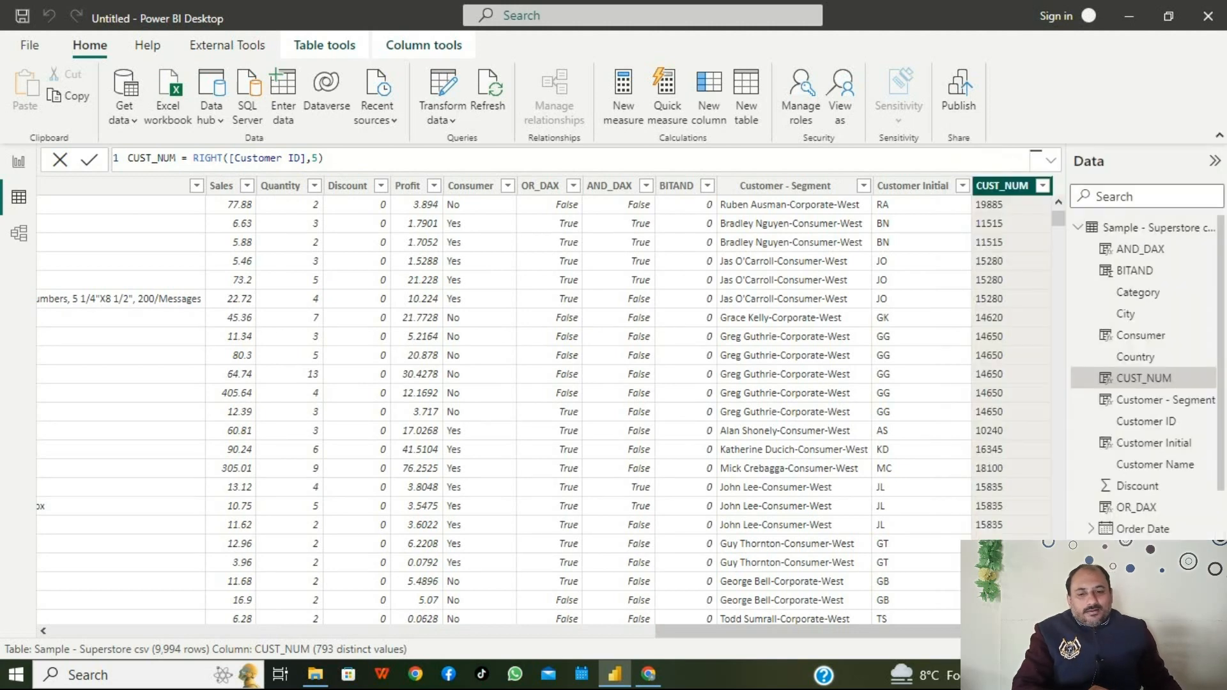